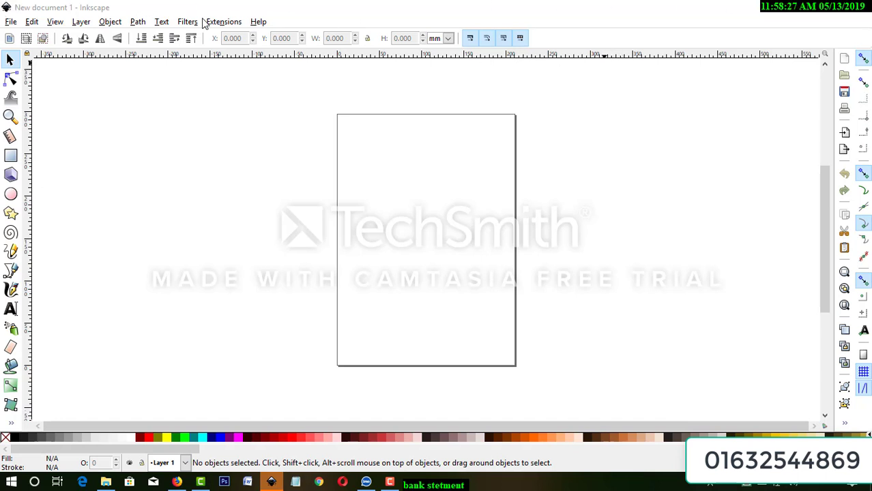
Drag the Dutch-Bangla statement file from the bank stetment folder onto the Inkscape page
left_click(795, 5)
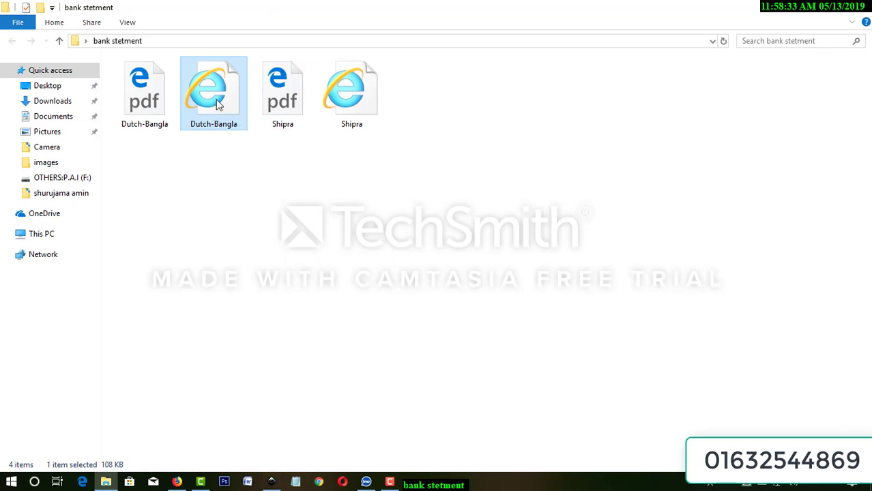
left_click_drag(217, 93, 420, 223)
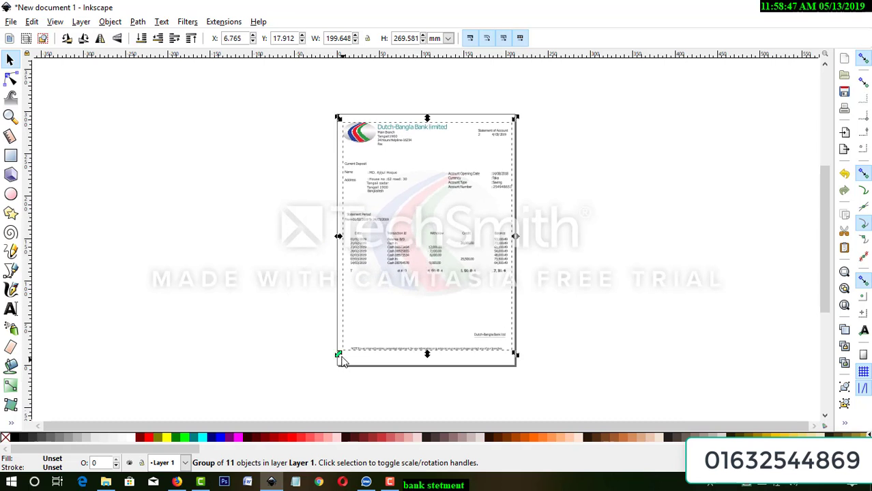
Scale the statement group to about 208.720 × 298.307 mm so it fills the page edge to edge
left_click_drag(339, 357, 340, 372)
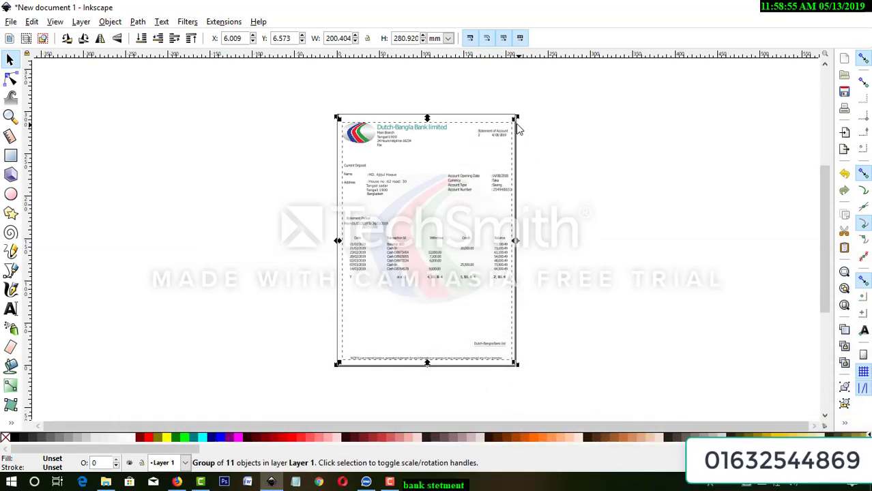
left_click_drag(515, 120, 517, 123)
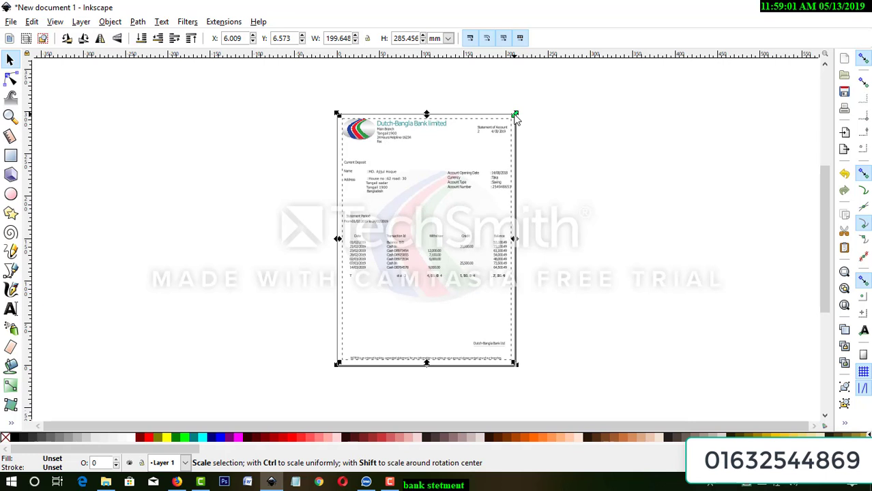
left_click_drag(516, 117, 517, 115)
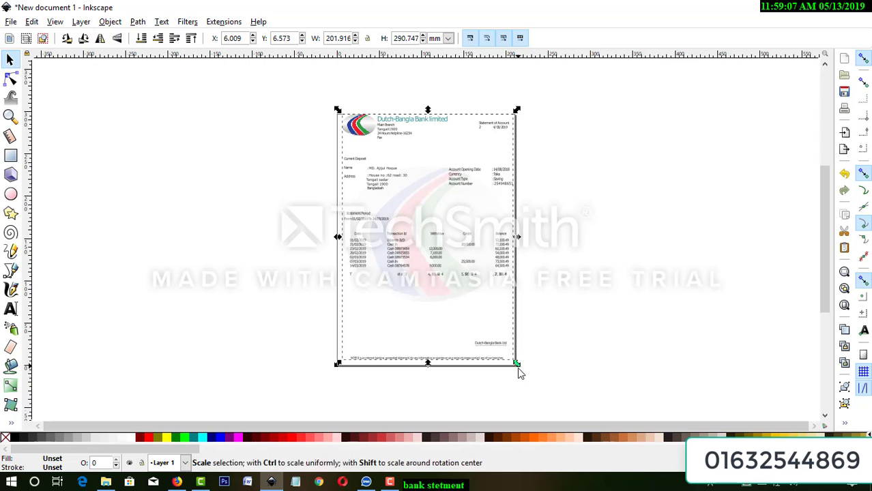
left_click_drag(517, 367, 521, 377)
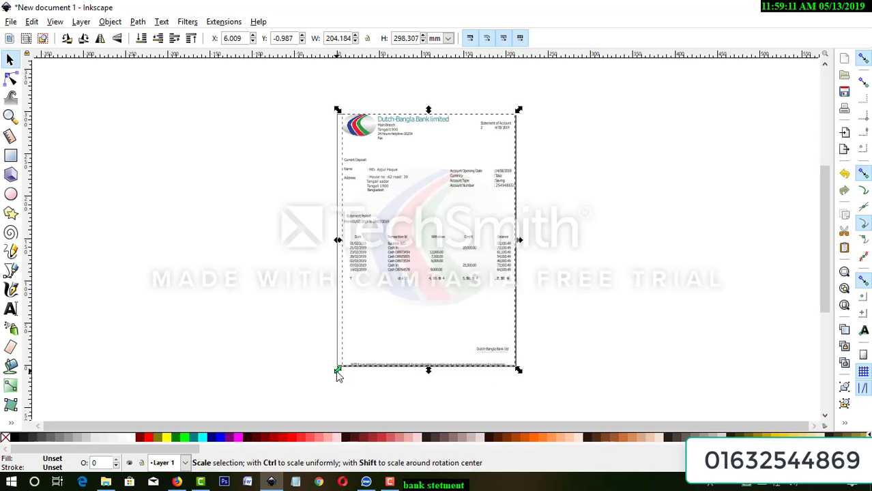
left_click_drag(335, 371, 334, 377)
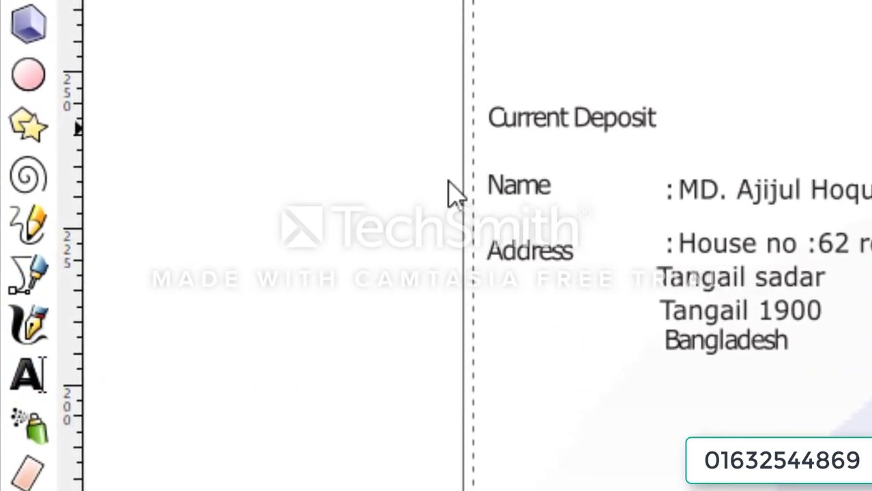
With the Text tool, select the address's city-and-postcode line and start retyping it
left_click(27, 376)
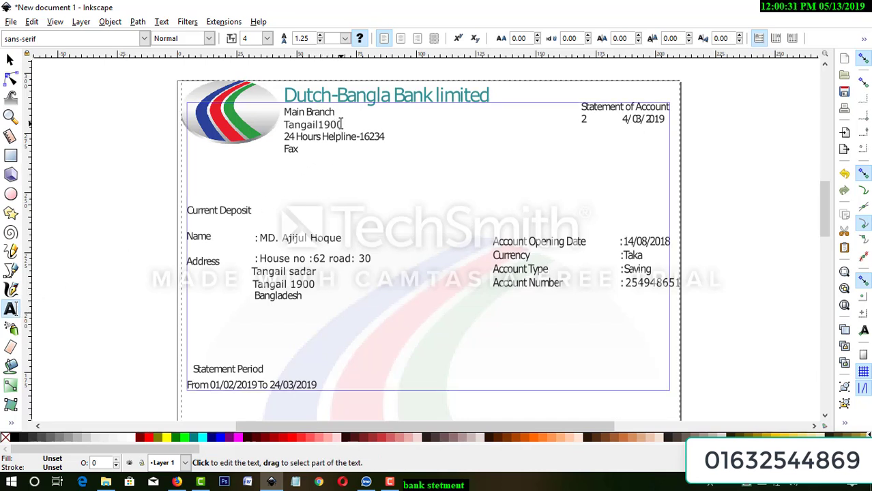
left_click_drag(342, 124, 284, 126)
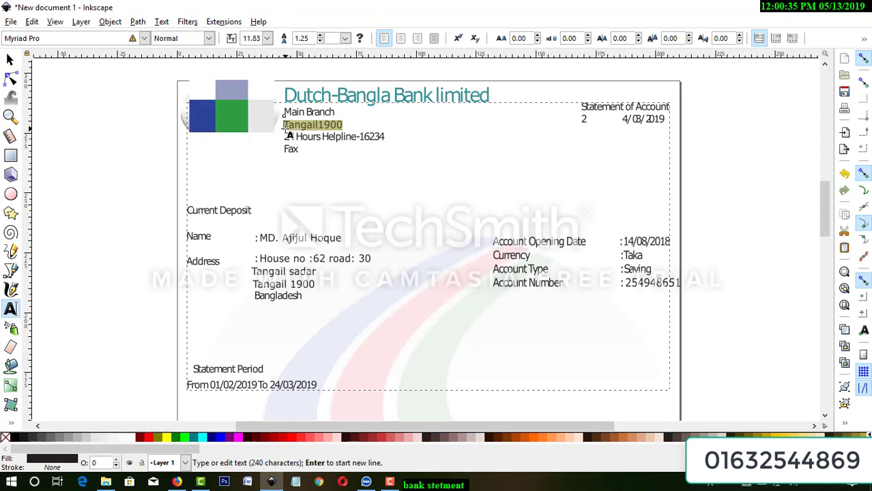
type("t")
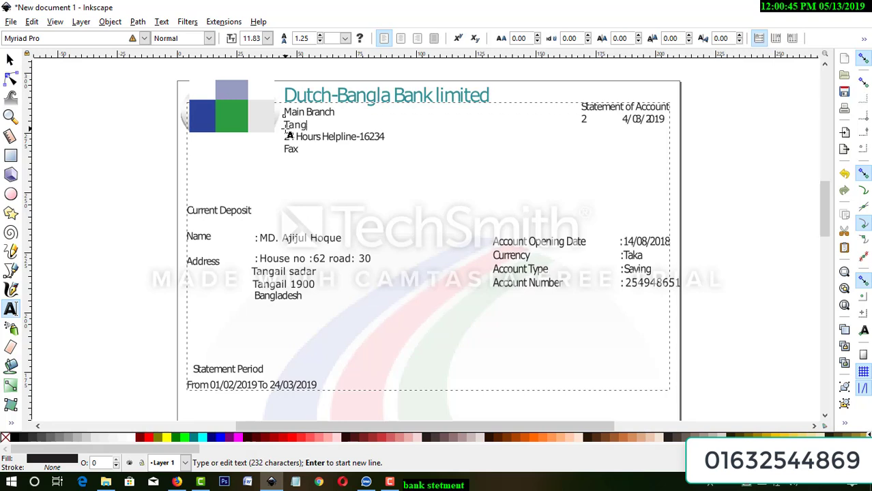
type("ail1900")
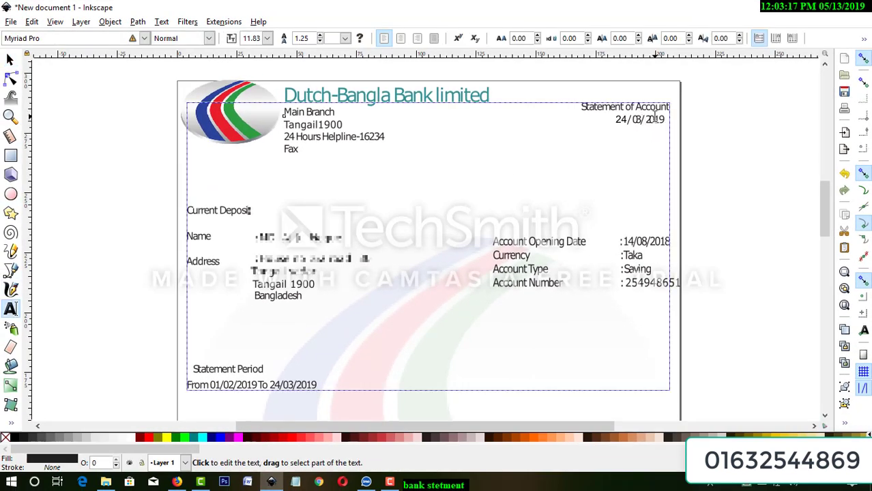
Edit the date under Statement of Account, then delete and restore the customer's name
left_click(654, 119)
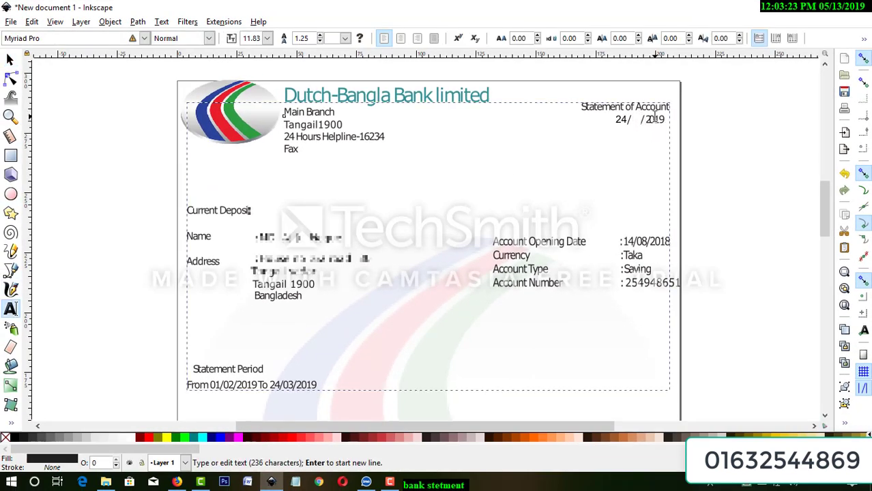
scroll(363, 215, "down", 1)
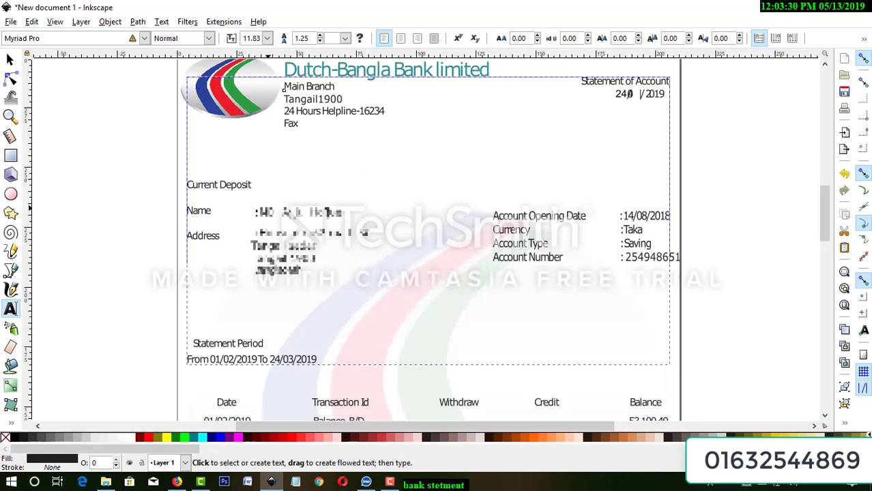
left_click_drag(342, 213, 261, 213)
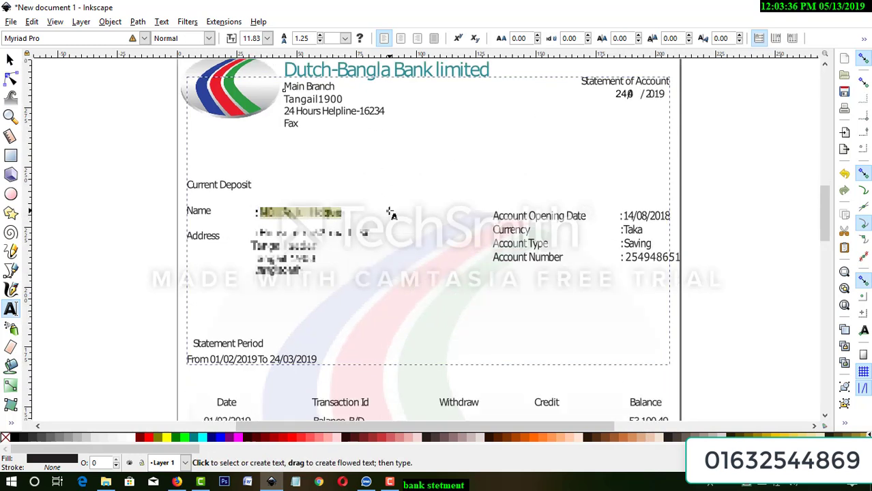
key("Delete")
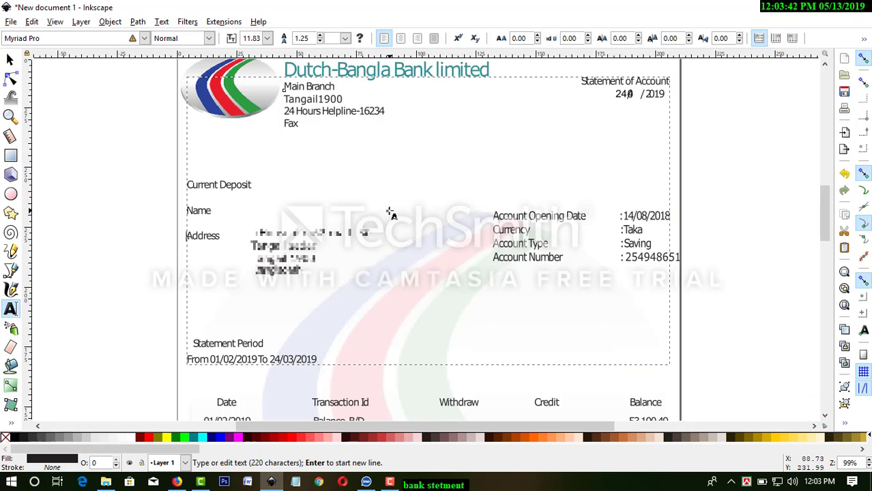
type(":")
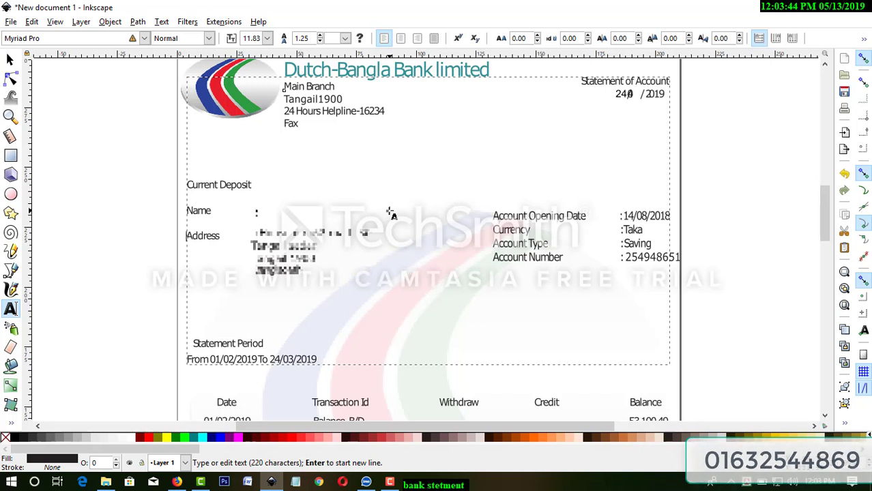
key("ctrl+z")
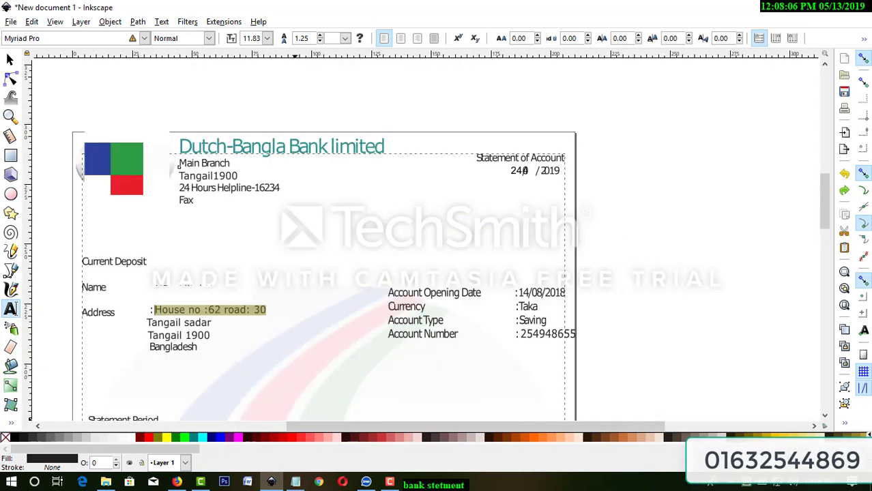
Copy the street address line from the Notepad note and paste it into the statement
left_click(294, 482)
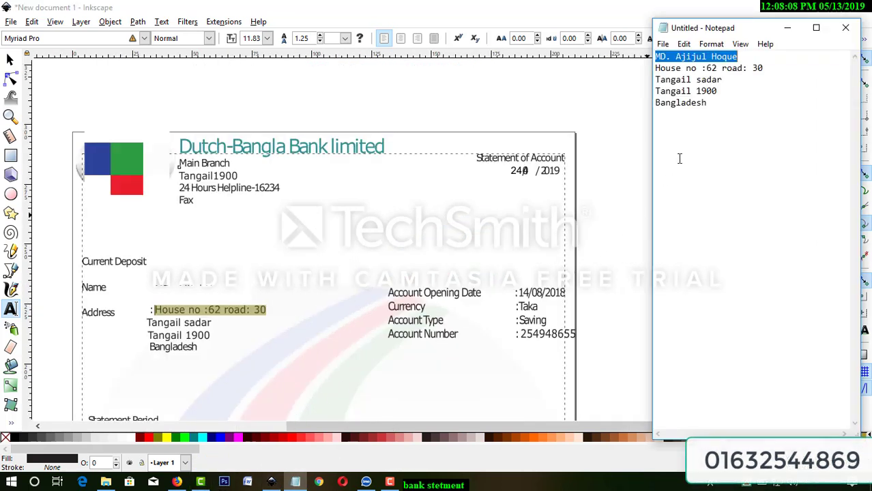
left_click_drag(762, 69, 655, 68)
key("ctrl+c")
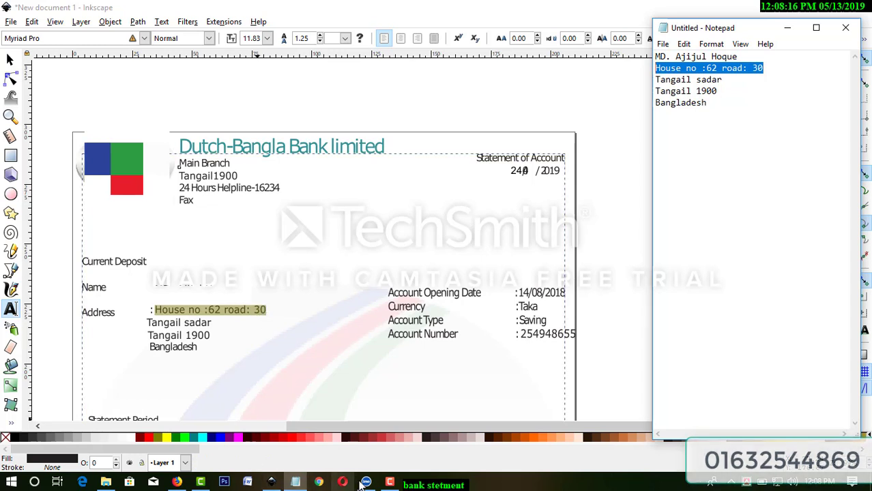
left_click(271, 483)
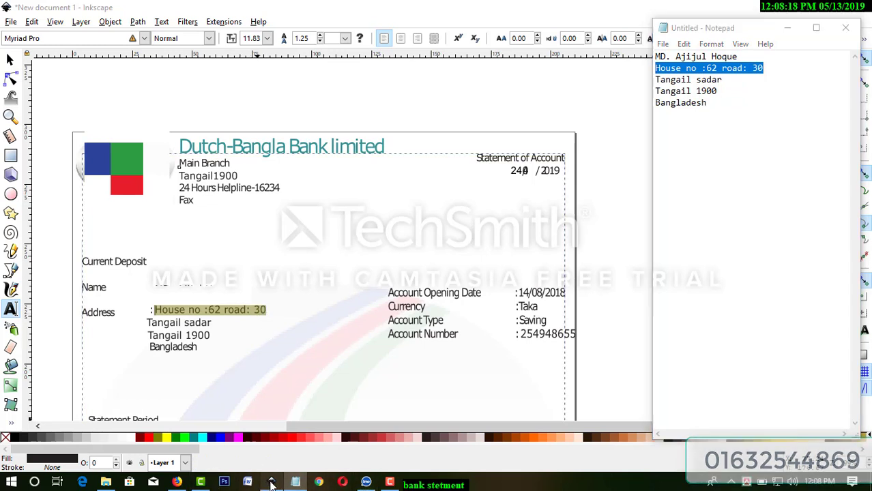
key("ctrl+v")
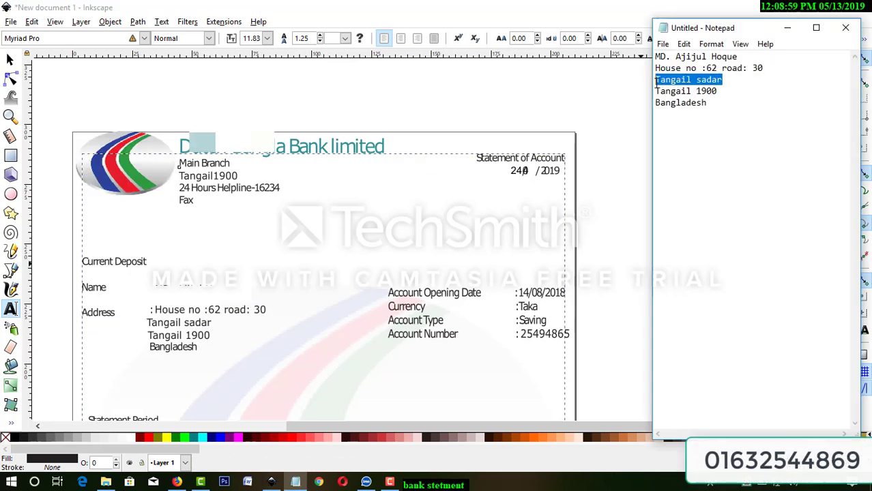
Replace the district line with the copied text, retype the postcode line, and undo the duplicate
left_click(208, 321)
triple_click(209, 322)
type("Tangail sadar")
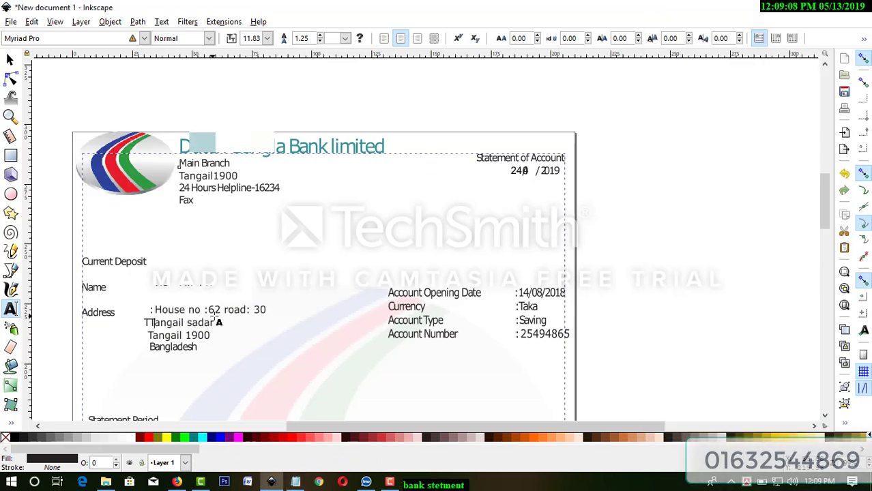
key("Left")
key("Left")
key("Left")
key("Left")
key("Left")
key("Left")
key("Left")
key("Left")
key("Left")
key("Left")
key("Left")
key("Left")
key("BackSpace")
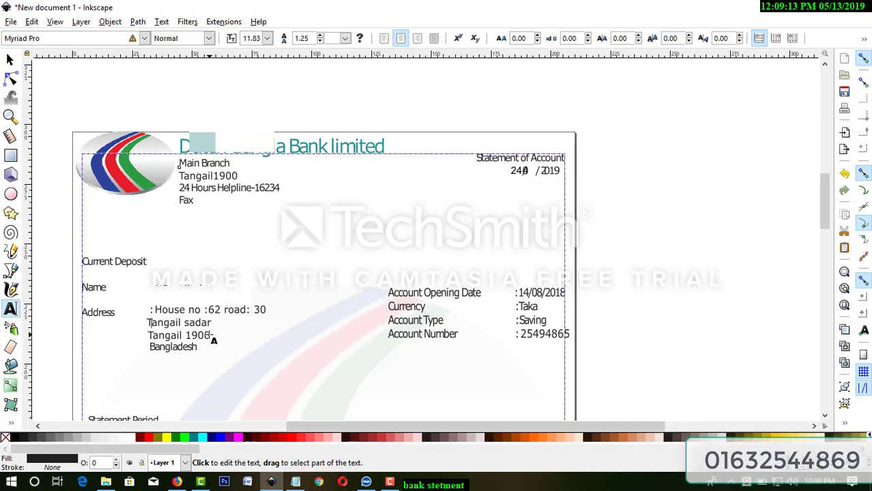
left_click_drag(211, 335, 149, 335)
key("Delete")
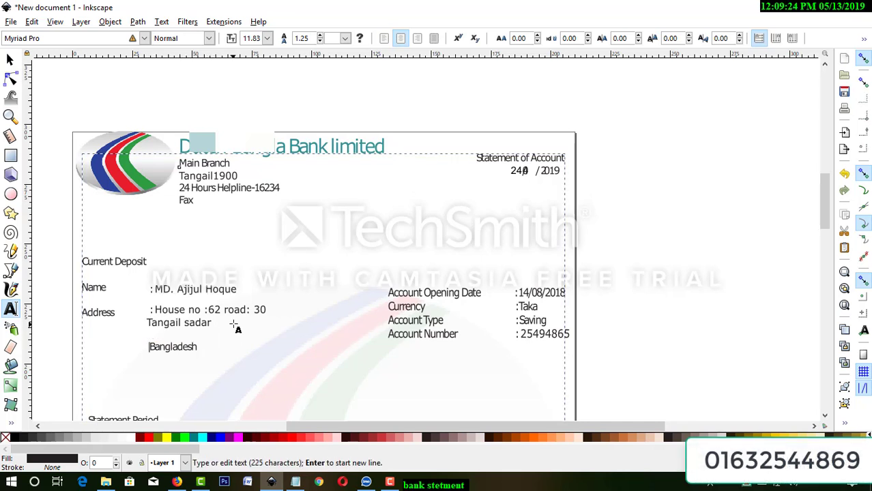
type("Tangail sadar")
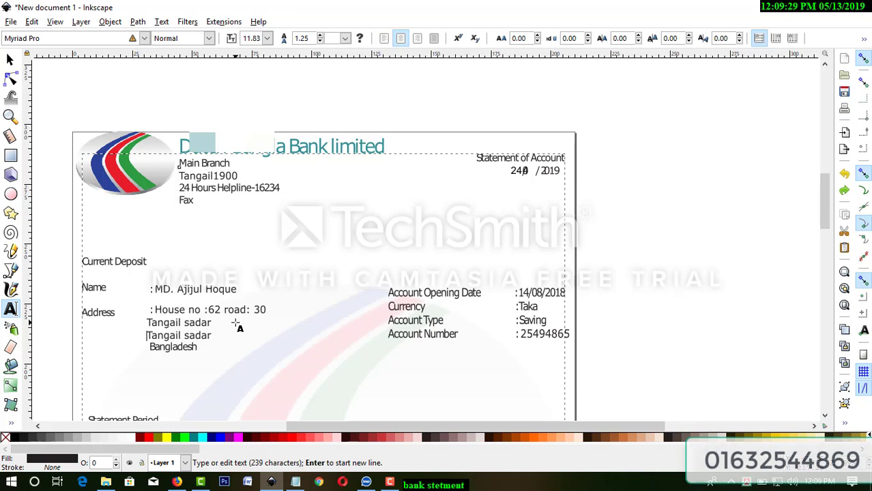
key("ctrl+z")
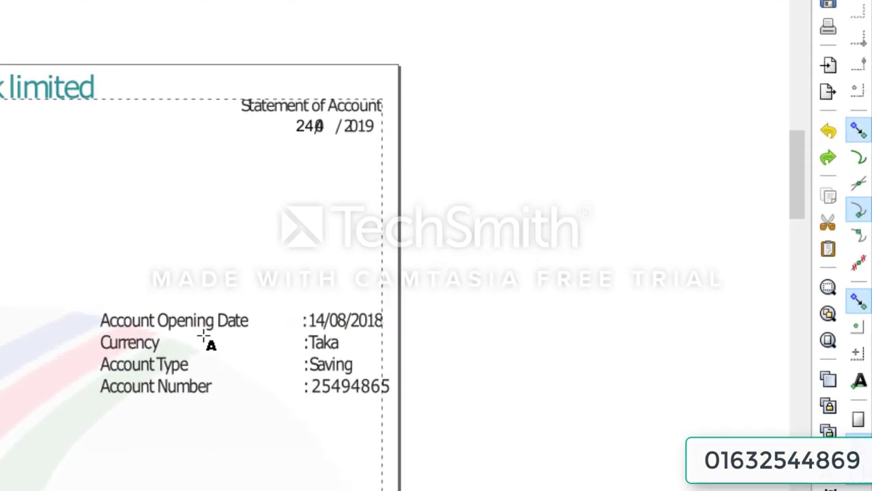
Change the end of the Account Number value to 555 in the account details box
mouse_move(64, 312)
left_mouse_down()
mouse_move(304, 362)
mouse_move(413, 399)
mouse_move(105, 345)
mouse_move(66, 315)
left_mouse_up()
left_click(118, 354)
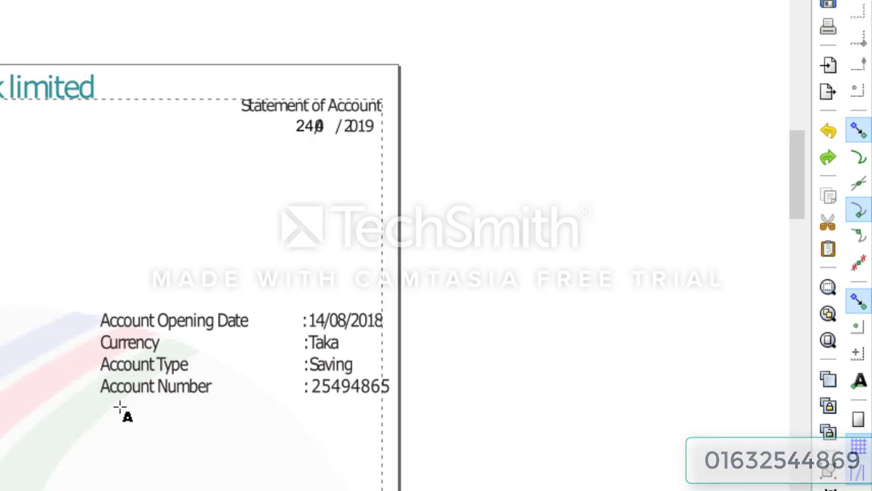
left_click(387, 387)
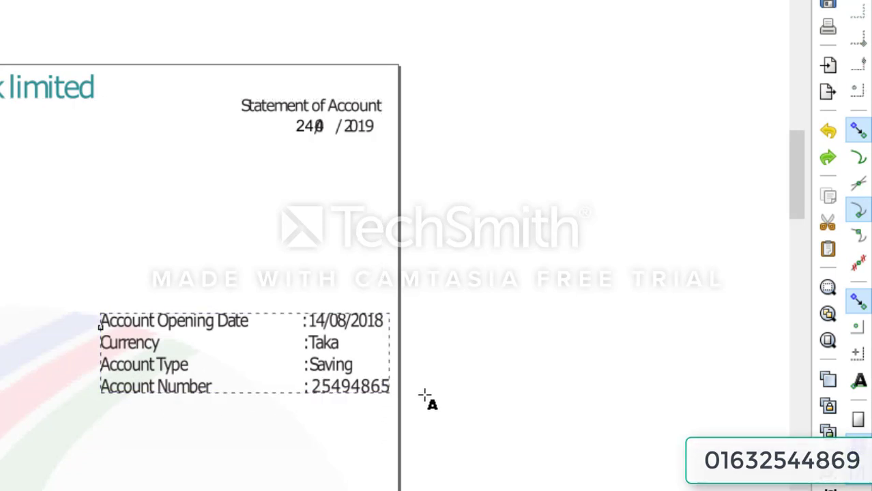
key("BackSpace")
key("BackSpace")
type("5")
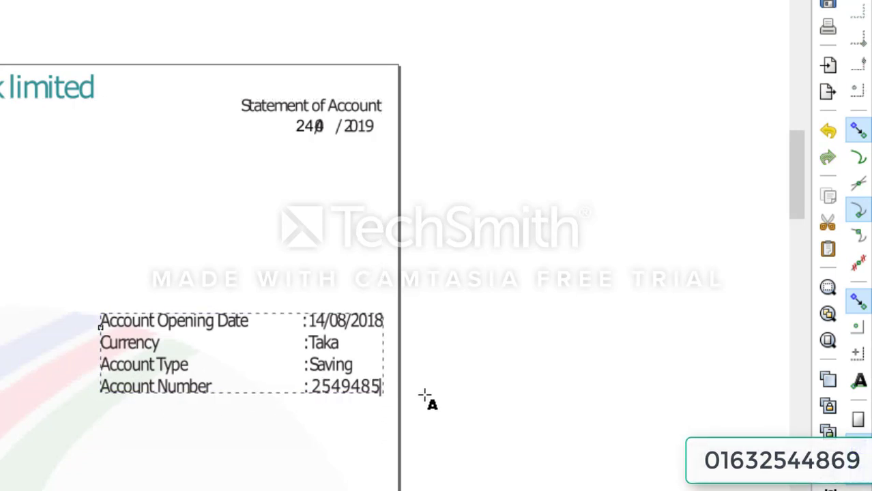
type("55")
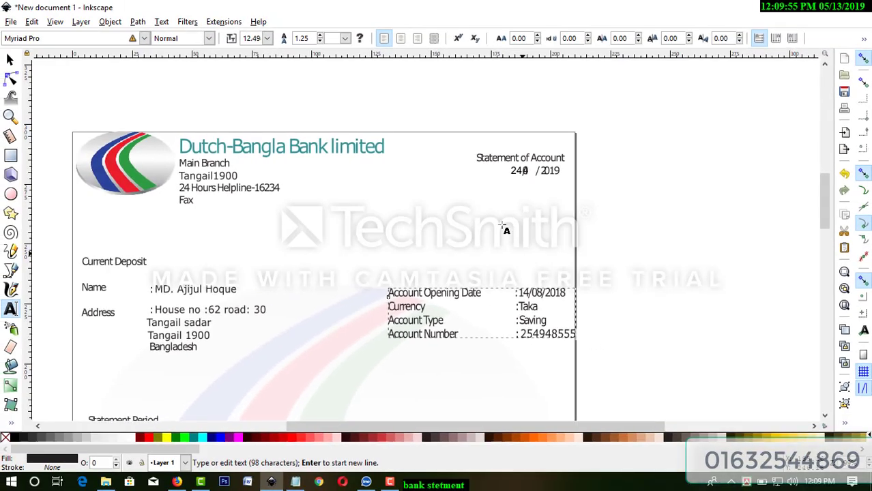
scroll(382, 280, "down", 3)
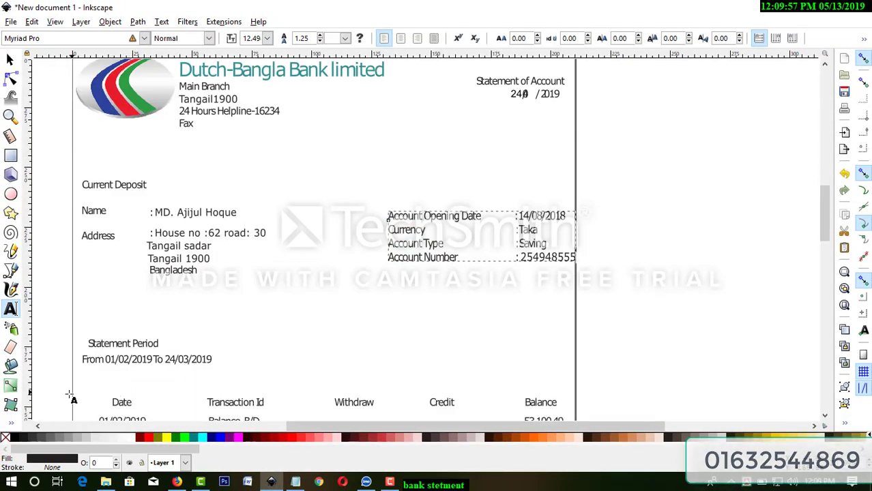
scroll(73, 399, "down", 3)
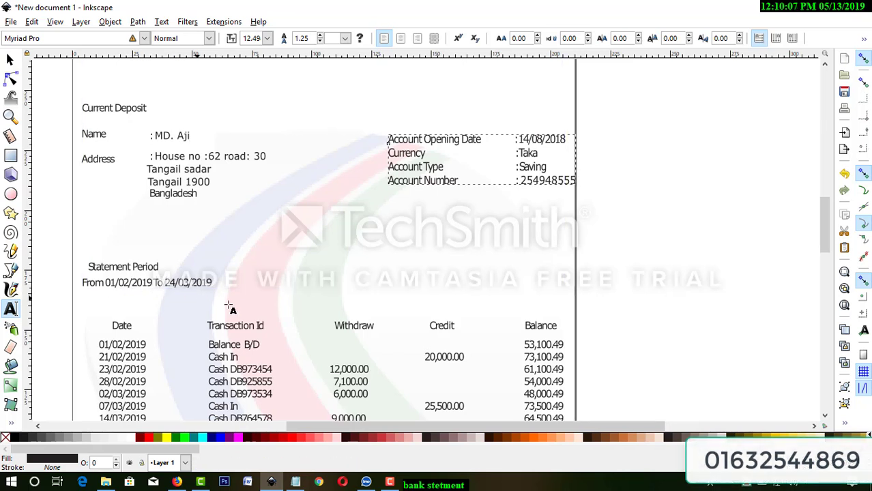
scroll(233, 306, "down", 2)
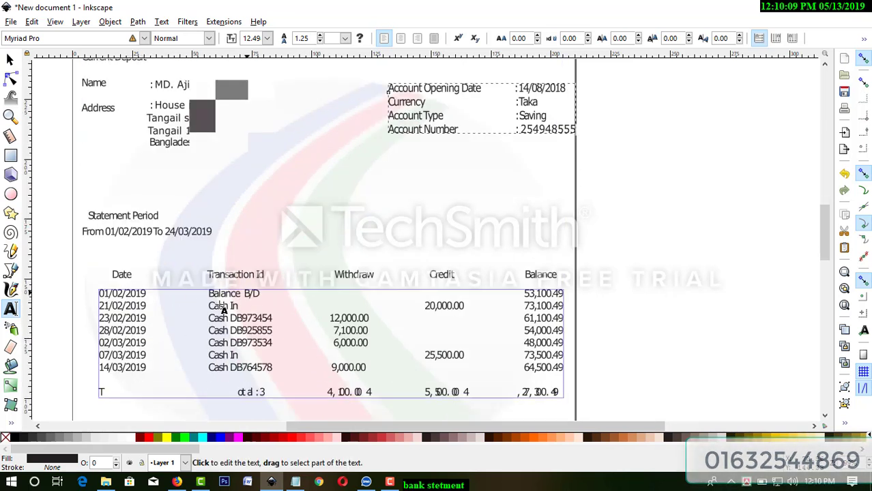
Select the end of the 64,500.49 balance and bring the full statement page into view
scroll(178, 300, "down", 2)
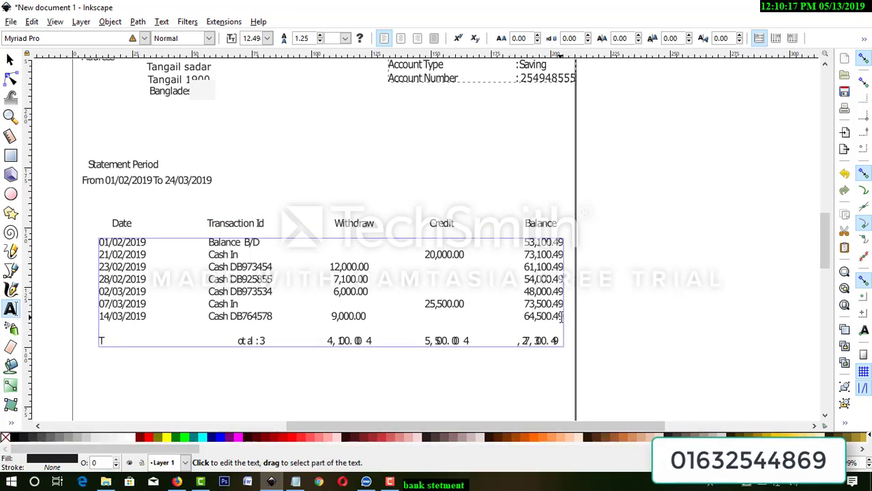
left_click_drag(564, 315, 531, 318)
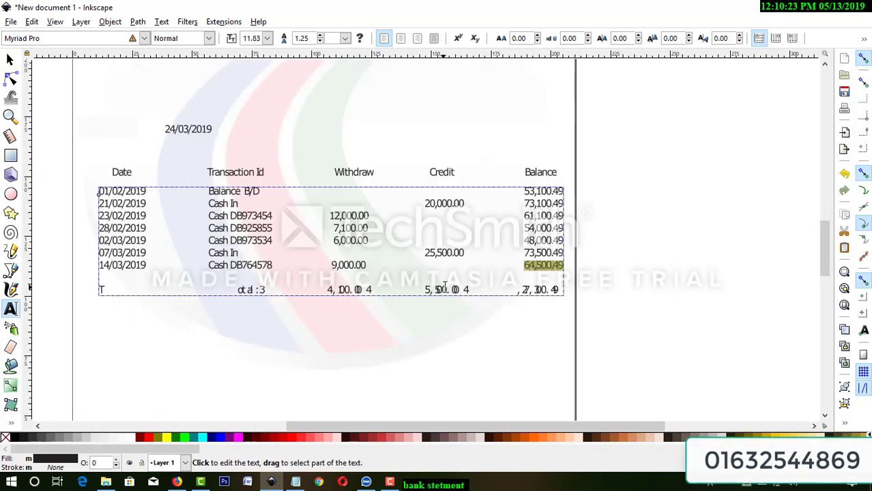
scroll(297, 261, "up", 8)
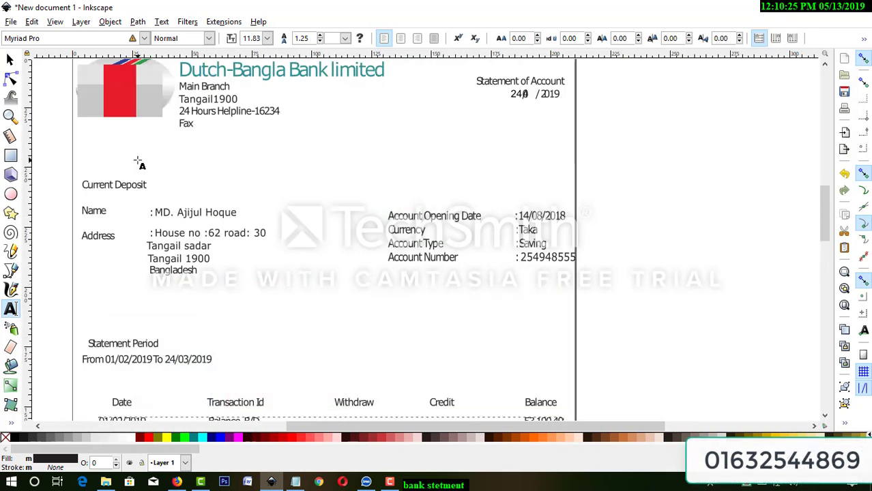
scroll(139, 164, "up", 2)
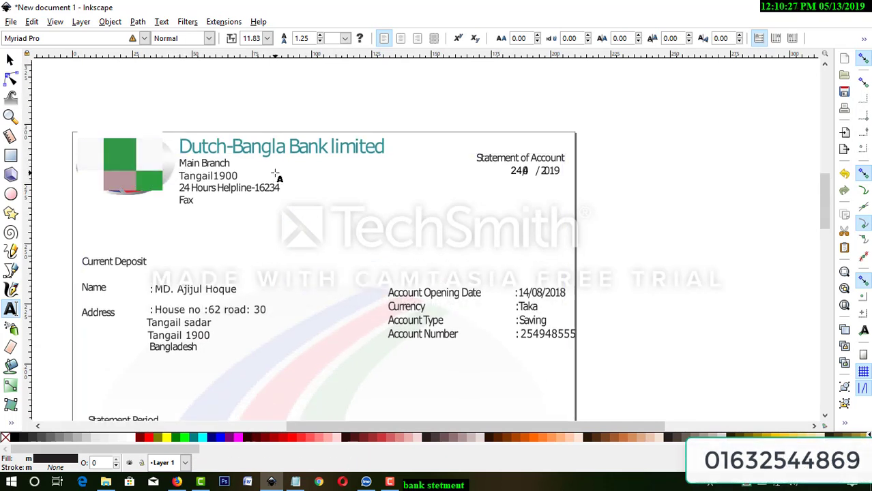
scroll(392, 371, "left", 3)
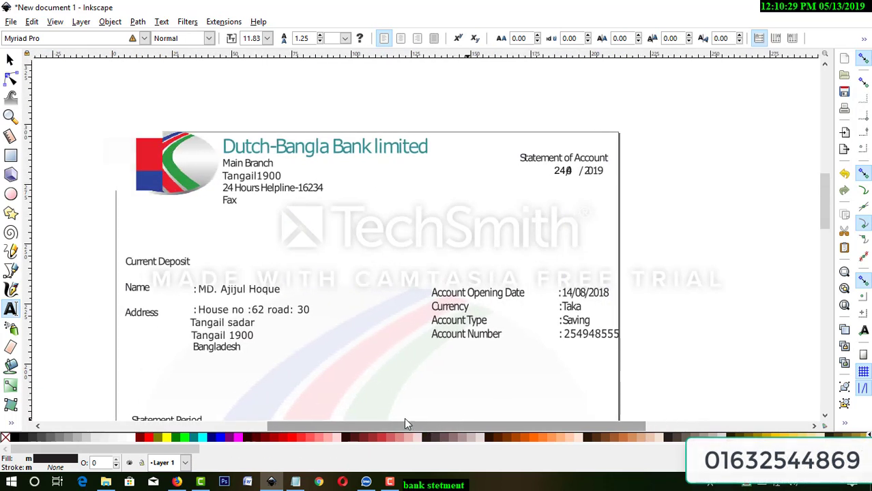
scroll(251, 216, "down", 1)
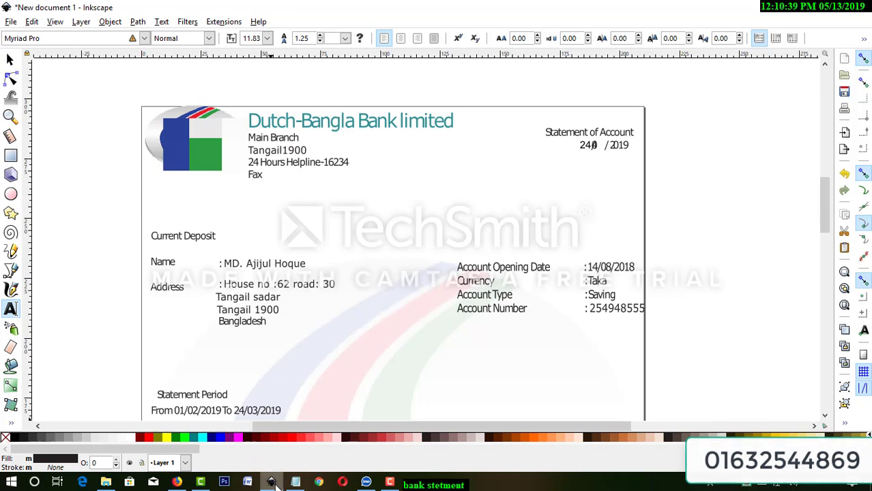
mouse_move(274, 482)
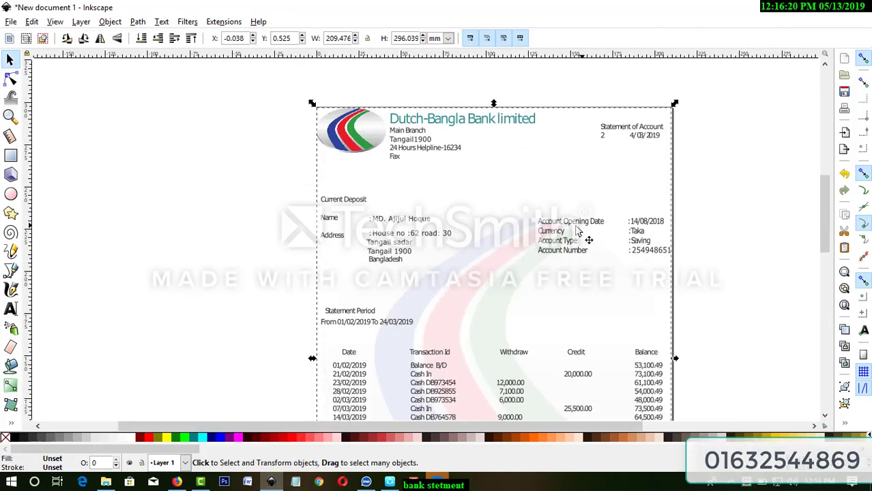
scroll(576, 232, "down", 3)
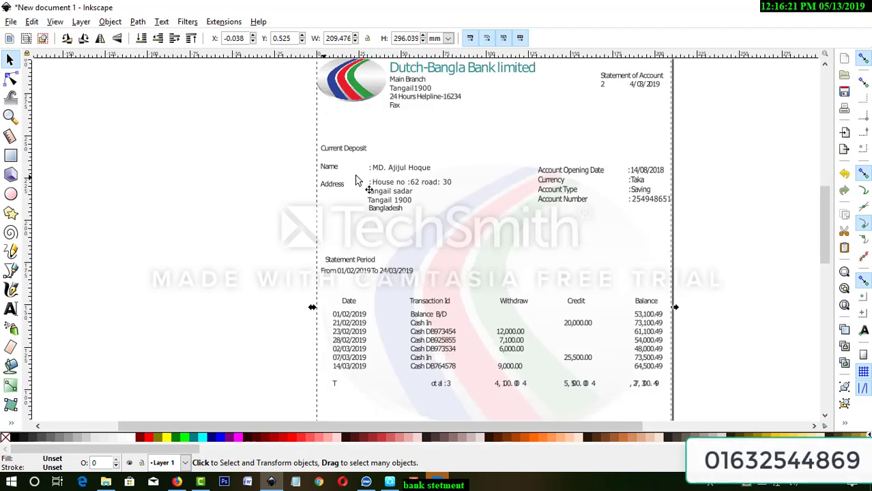
Save the statement as jamin.png in Cairo PNG (*.png) format
left_click(11, 21)
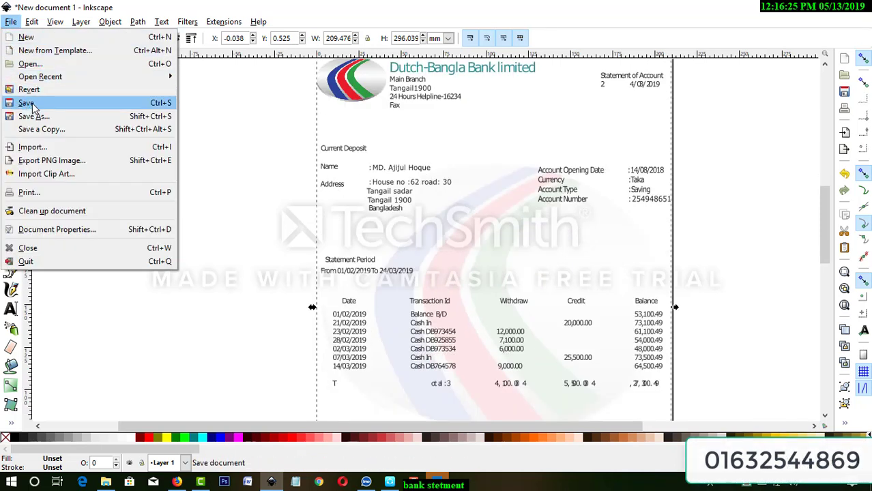
left_click(27, 103)
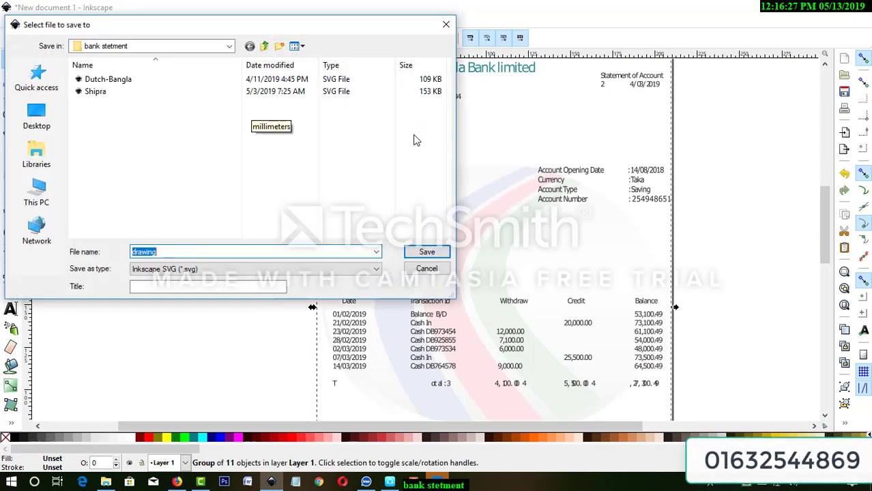
type("jamin")
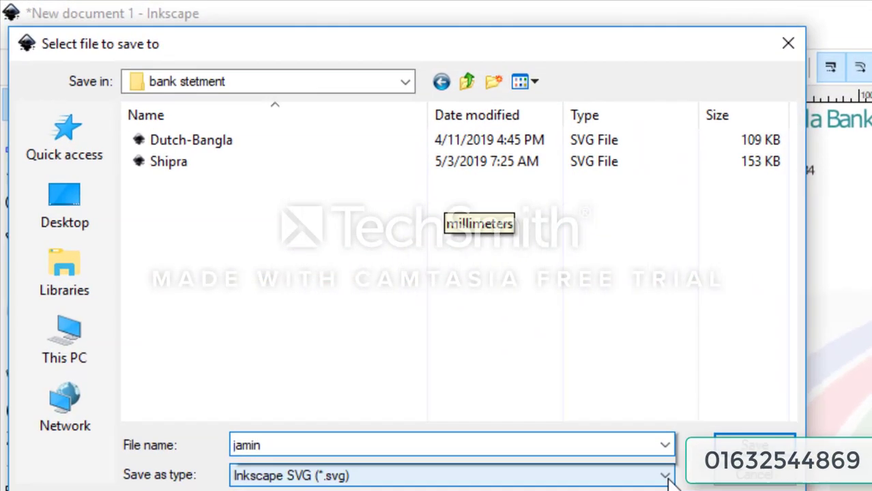
left_click(416, 298)
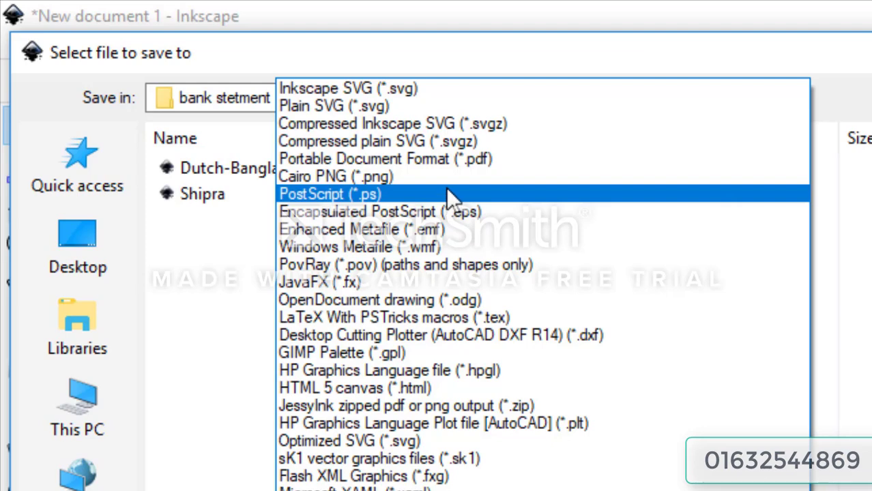
left_click(444, 179)
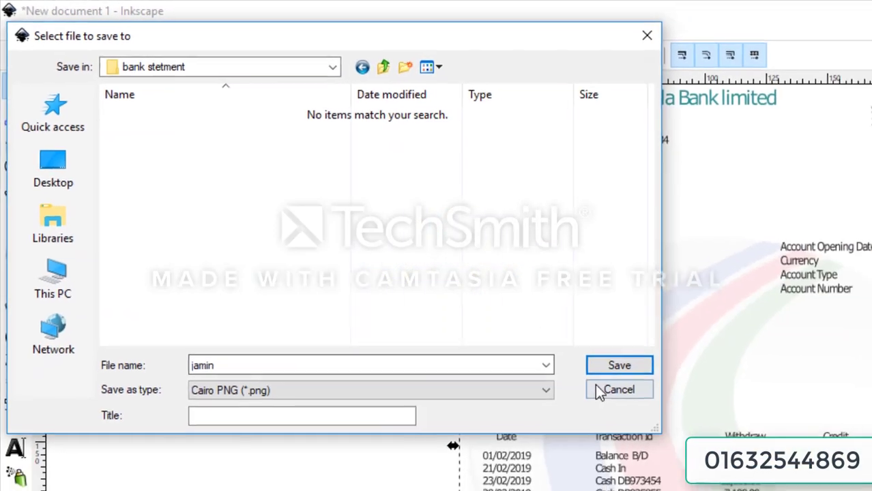
left_click(483, 286)
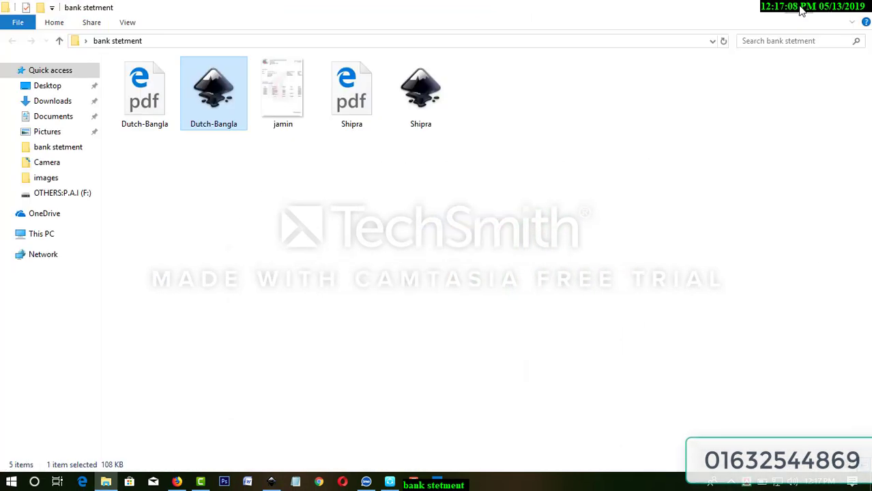
Open jamin.png from the bank stetment folder on the desktop
left_click(800, 8)
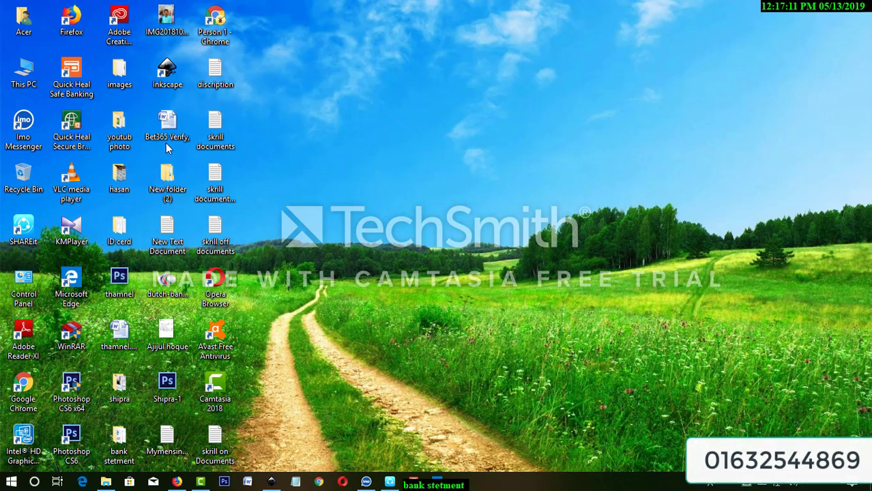
double_click(130, 445)
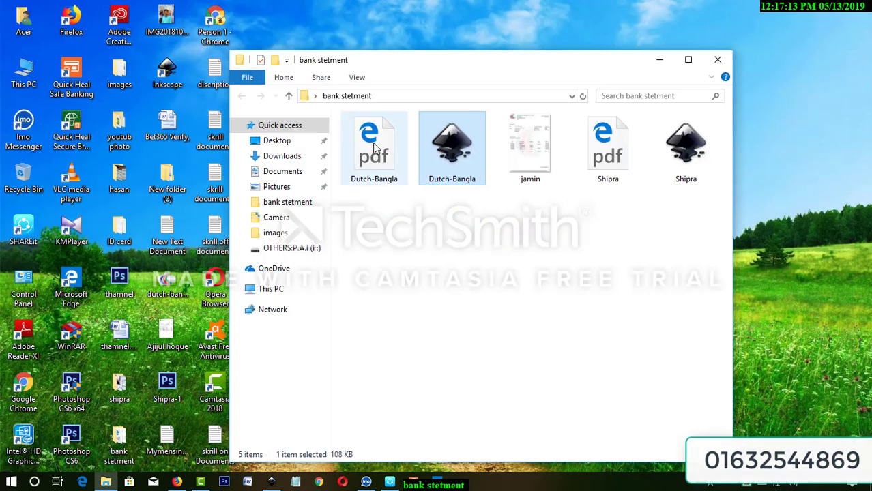
left_click(545, 161)
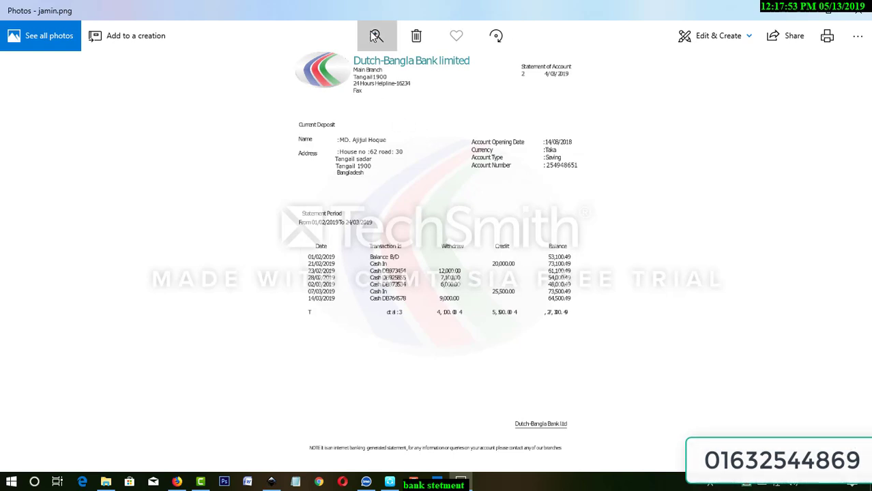
Zoom into jamin.png, pan over header and transaction table, then close Photos and the folder
left_click(376, 39)
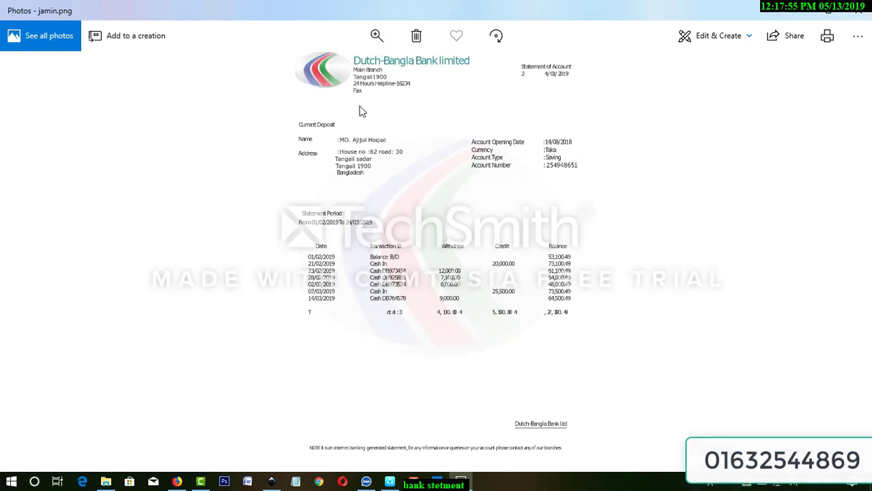
scroll(378, 113, "up", 2)
left_click_drag(378, 116, 401, 253)
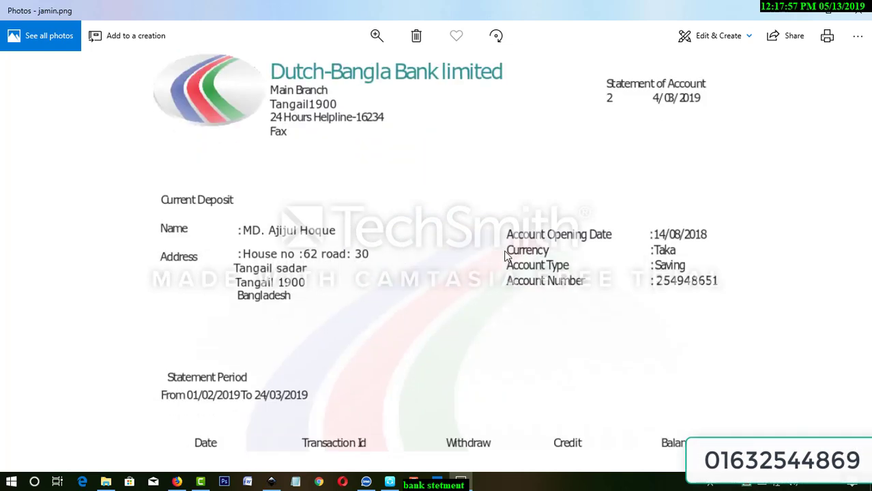
left_click_drag(447, 323, 434, 161)
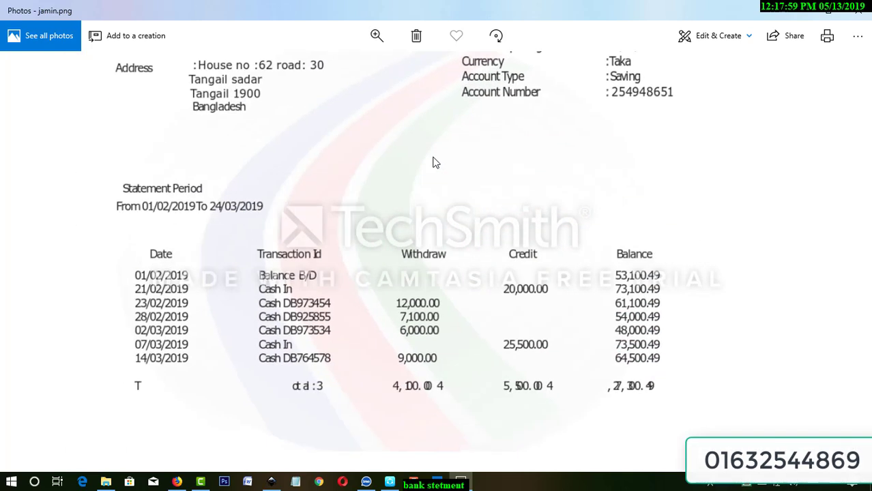
left_click_drag(384, 268, 396, 174)
left_click_drag(413, 140, 404, 358)
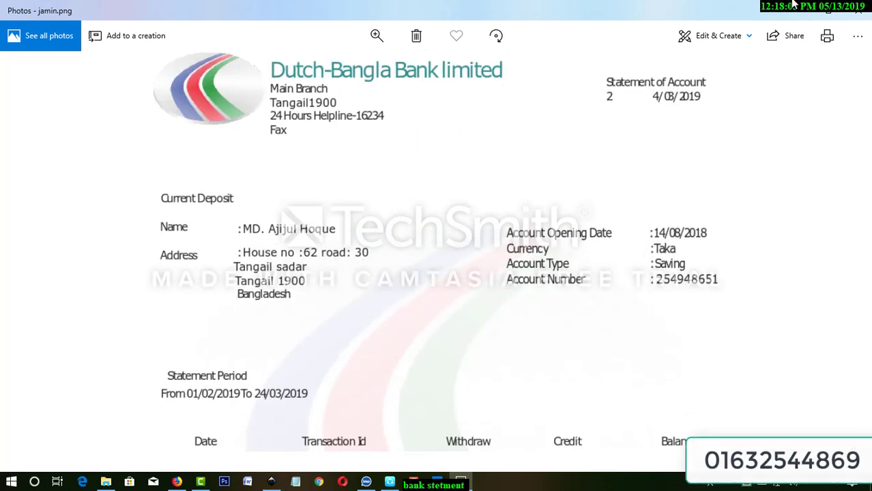
left_click(851, 9)
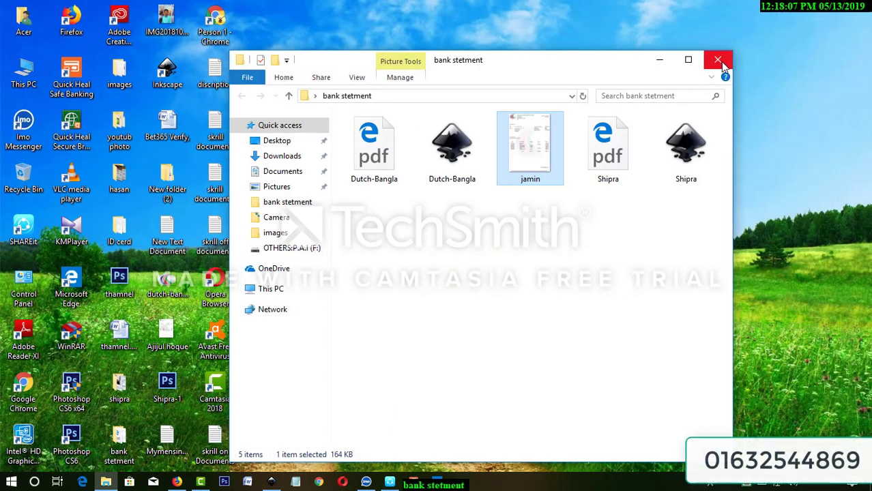
left_click(720, 61)
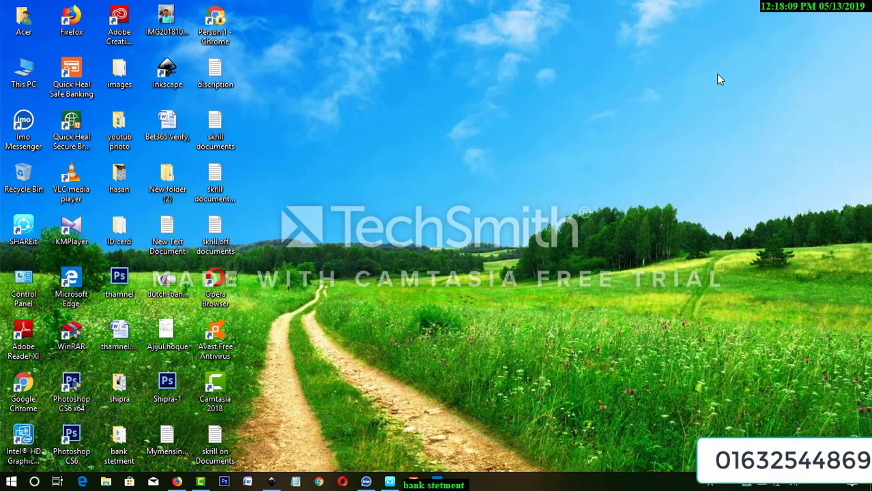